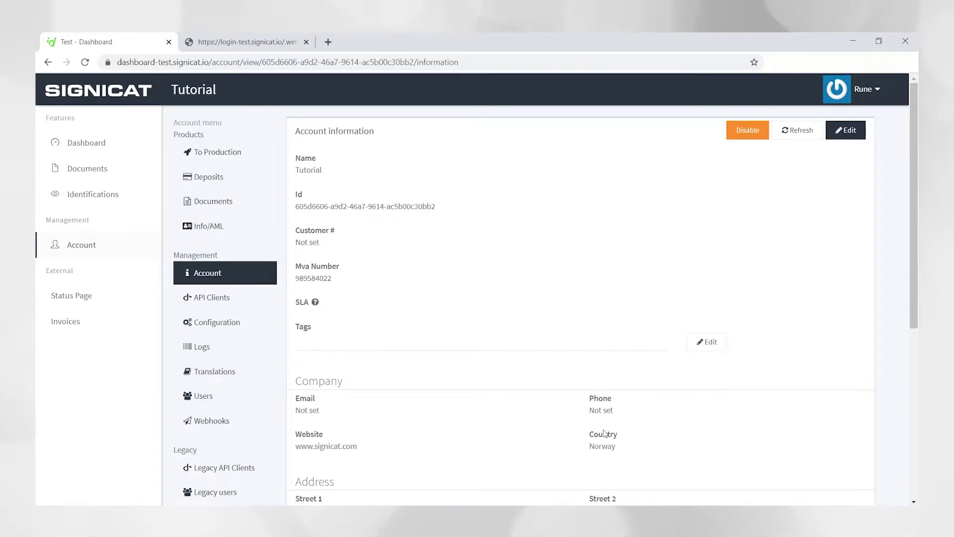
# - Open the API Clients list and go to the login-test.signicat.io OpenID front page
pyautogui.click(220, 298)
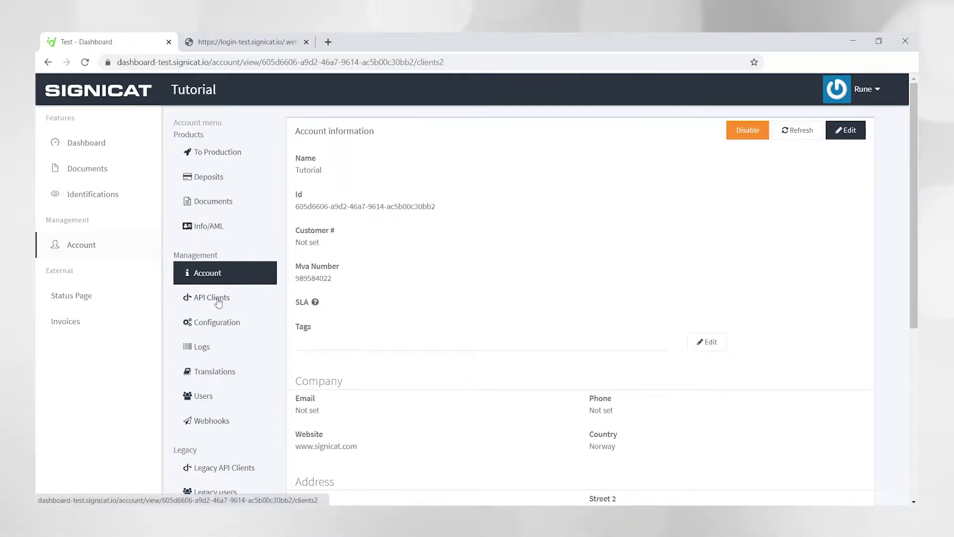
pyautogui.scroll(1, 458, 372)
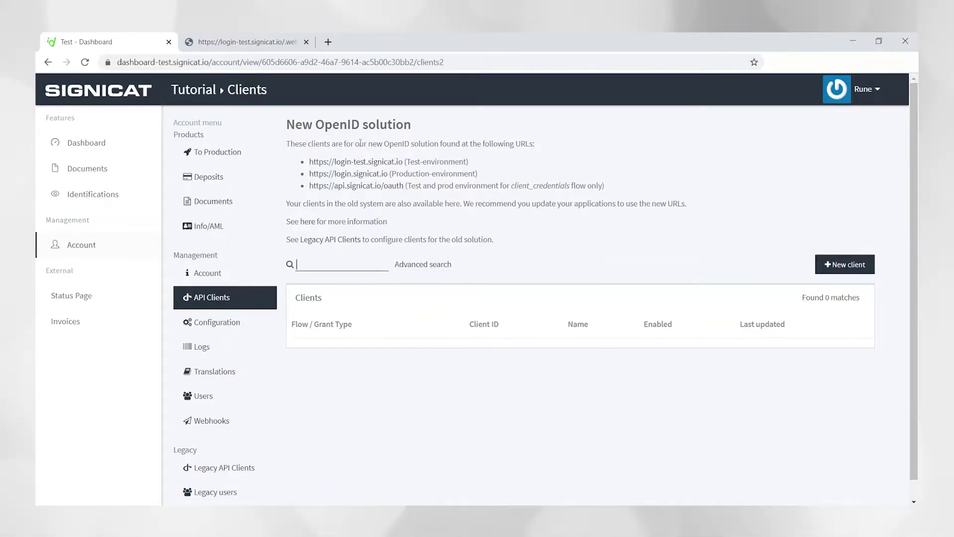
pyautogui.click(358, 164)
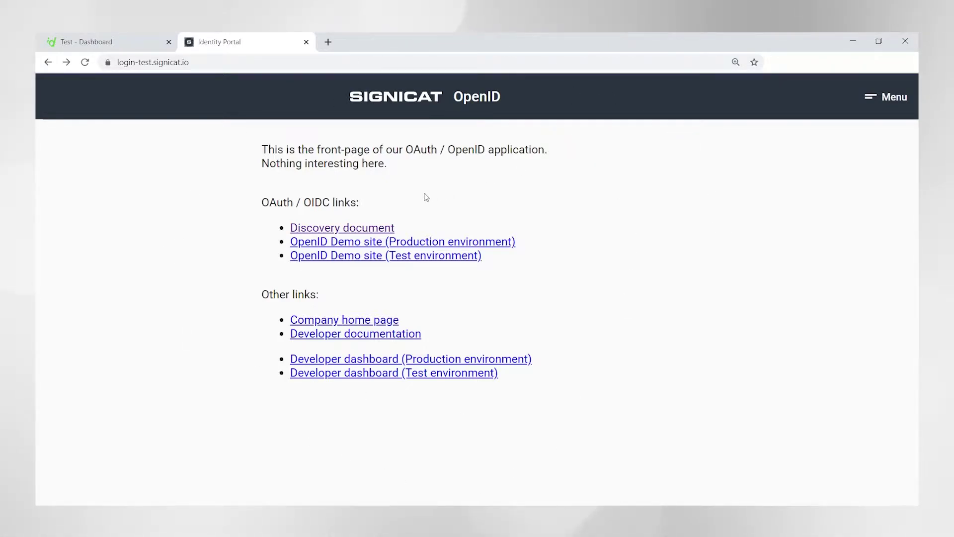
# - Review the openid-configuration discovery document's endpoints, scopes, claims and grant types
pyautogui.click(372, 228)
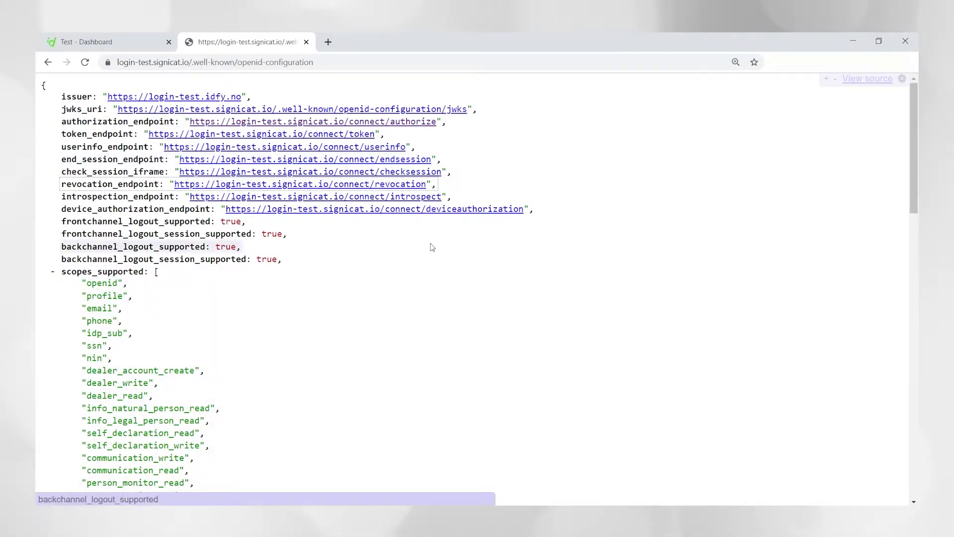
pyautogui.scroll(-7, 473, 336)
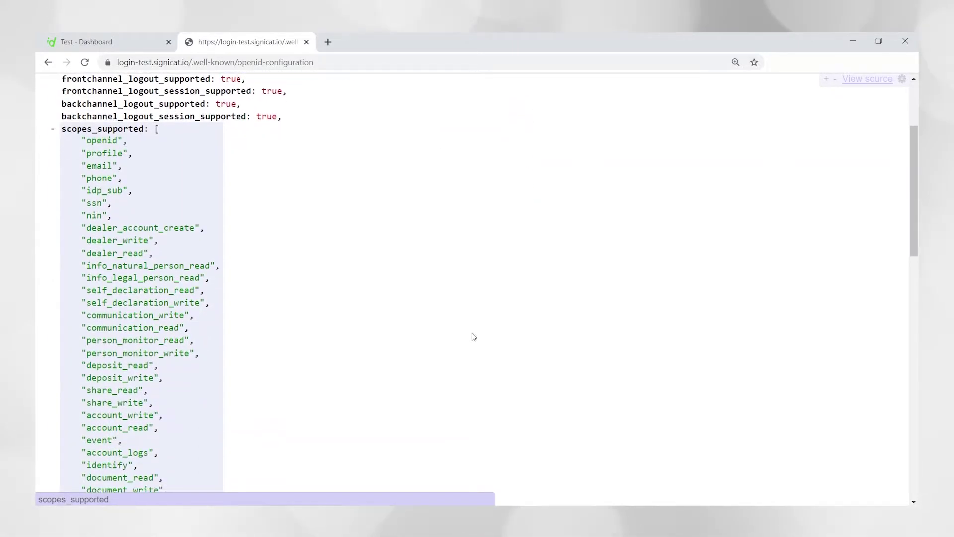
pyautogui.scroll(-3, 473, 337)
pyautogui.scroll(-2, 474, 336)
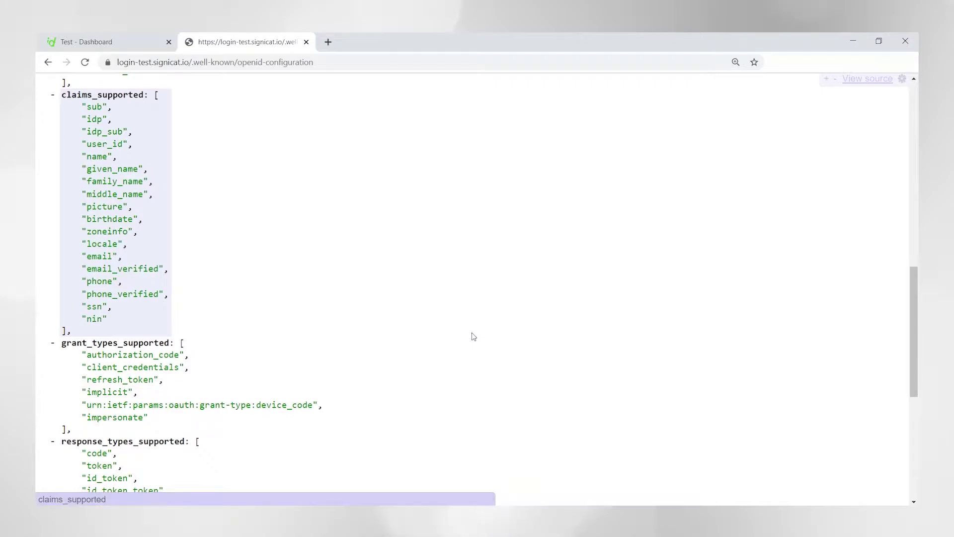
pyautogui.scroll(-1, 473, 337)
pyautogui.scroll(-3, 473, 337)
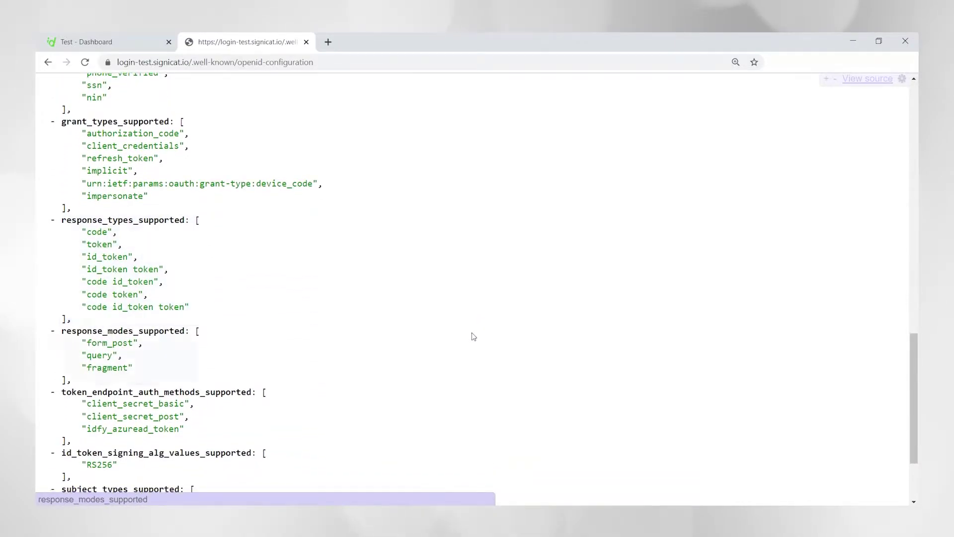
pyautogui.scroll(-2, 473, 337)
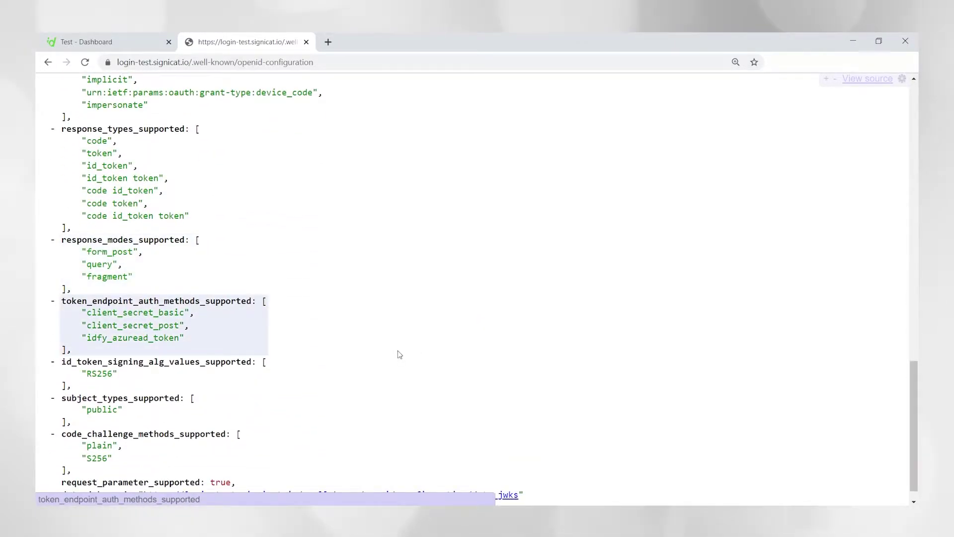
pyautogui.scroll(-1, 401, 355)
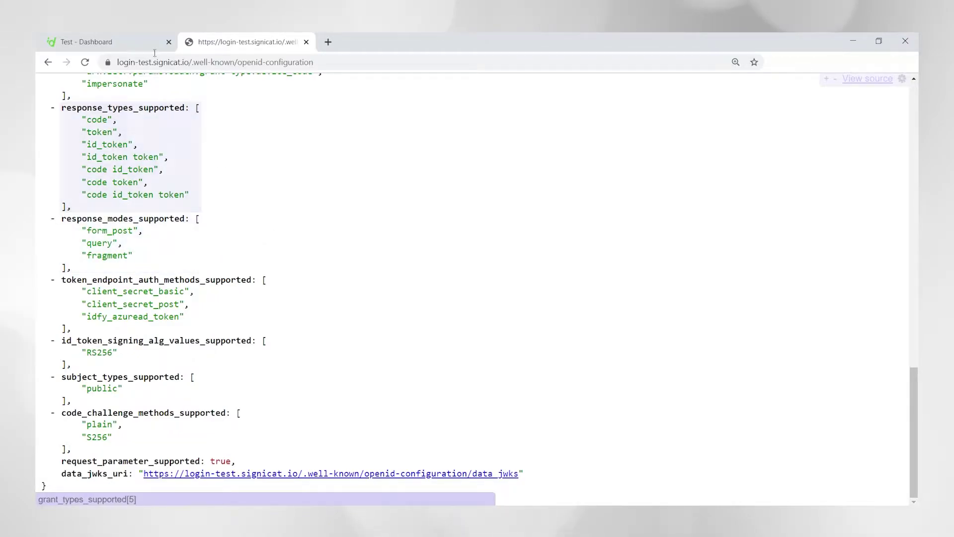
# - Create a new API client named 'Tutorial' with the Authorization code grant type
pyautogui.click(128, 40)
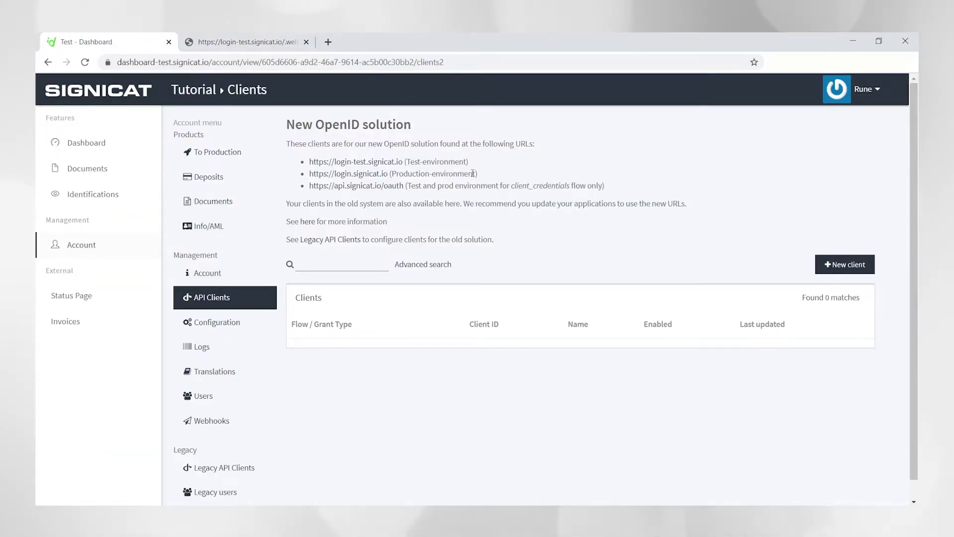
pyautogui.click(845, 264)
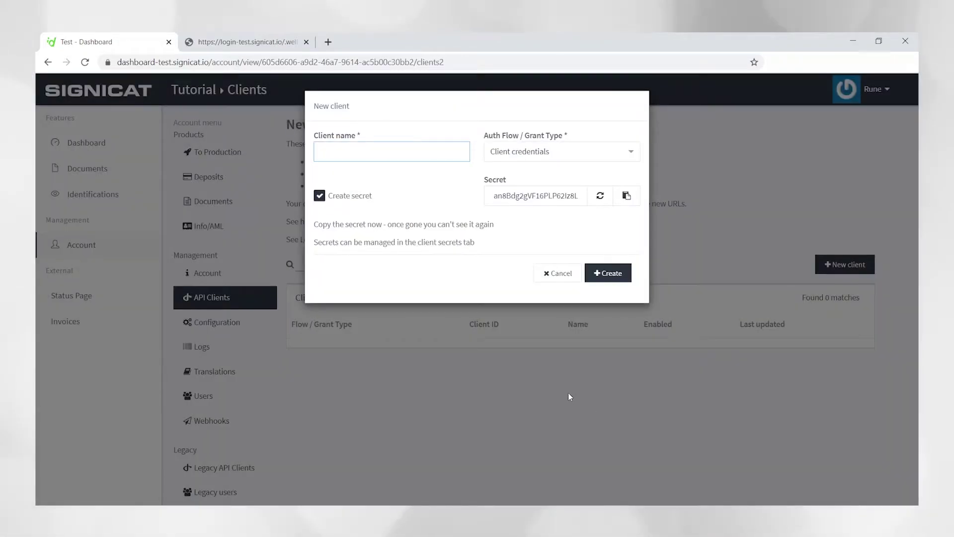
pyautogui.write('Tutorial')
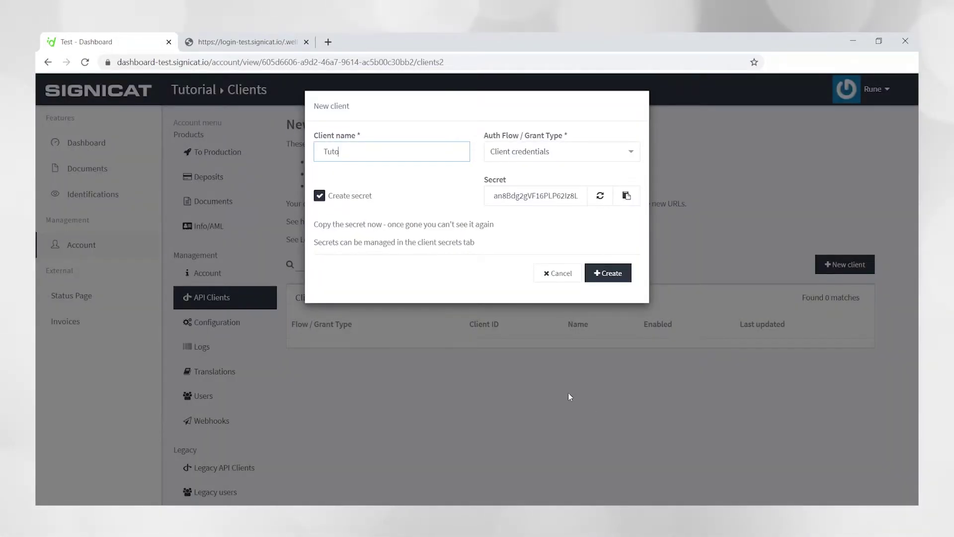
pyautogui.click(570, 157)
pyautogui.click(530, 214)
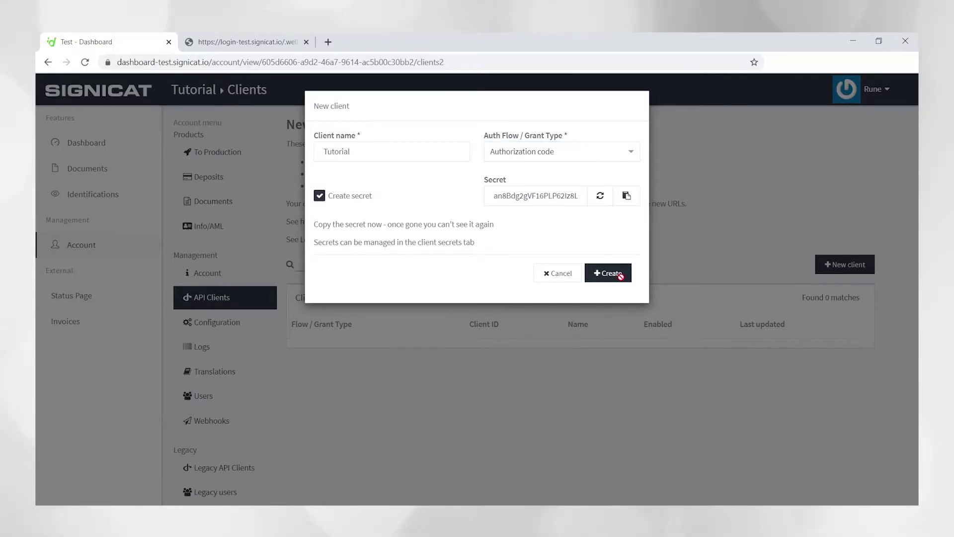
pyautogui.click(621, 280)
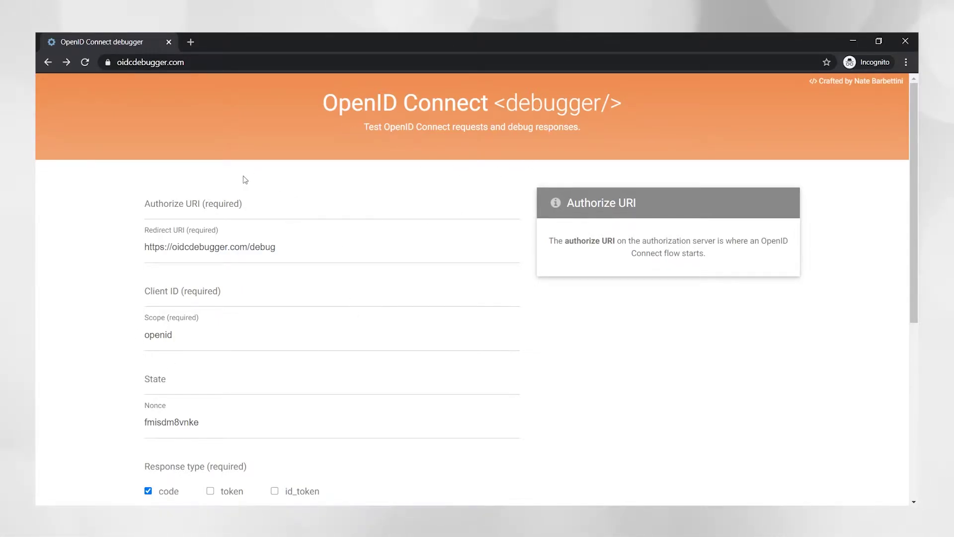
pyautogui.click(184, 204)
pyautogui.write('https://login-test.signicat.io/connect/authorize')
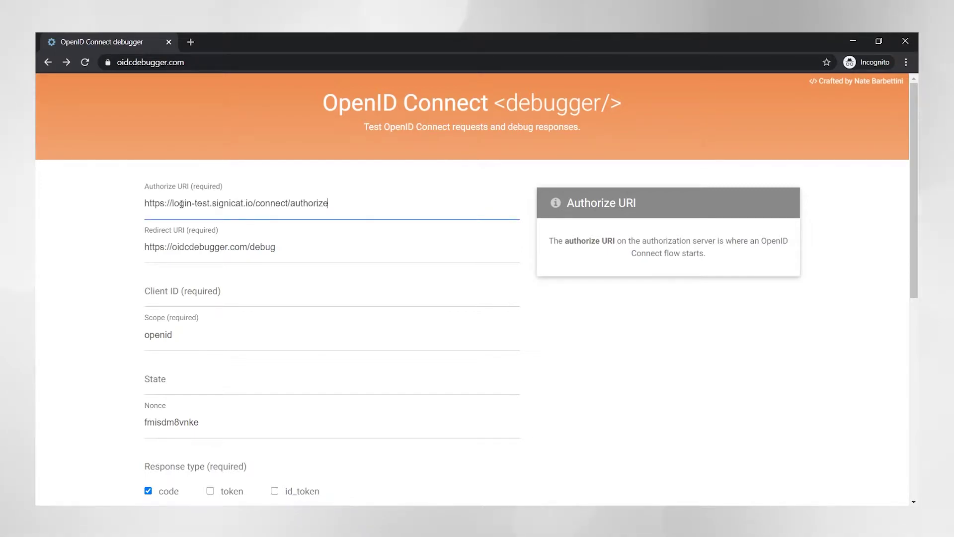
pyautogui.click(192, 247)
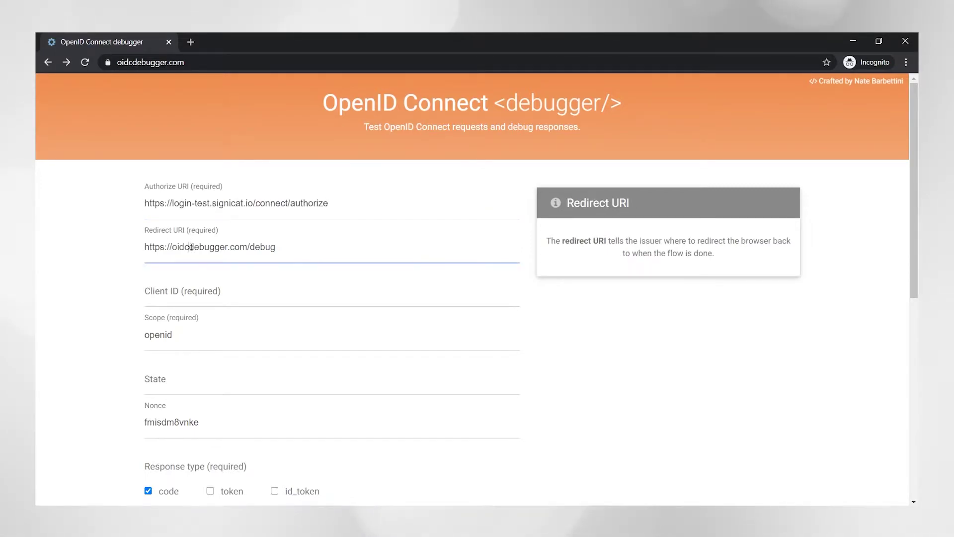
pyautogui.hotkey('ctrl', 'a')
pyautogui.hotkey('ctrl', 'c')
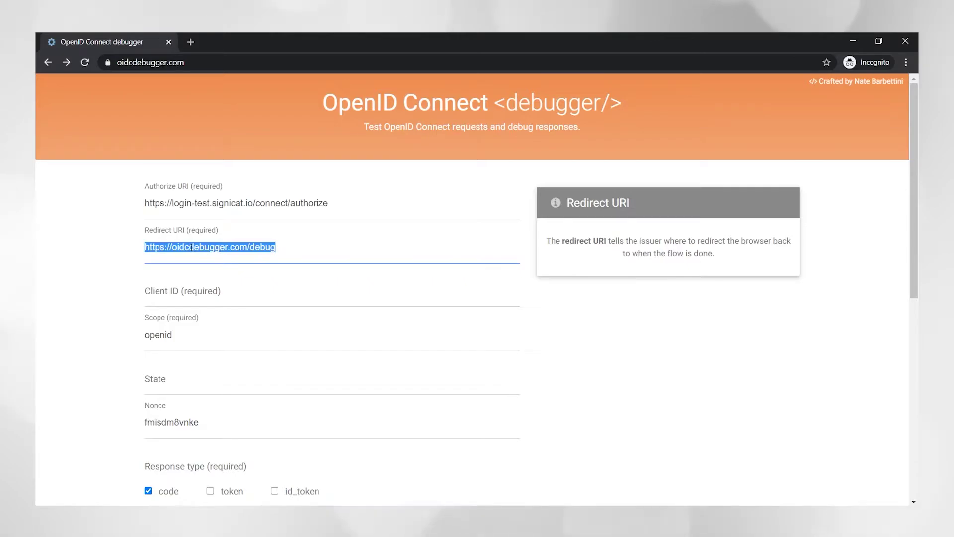
pyautogui.click(97, 256)
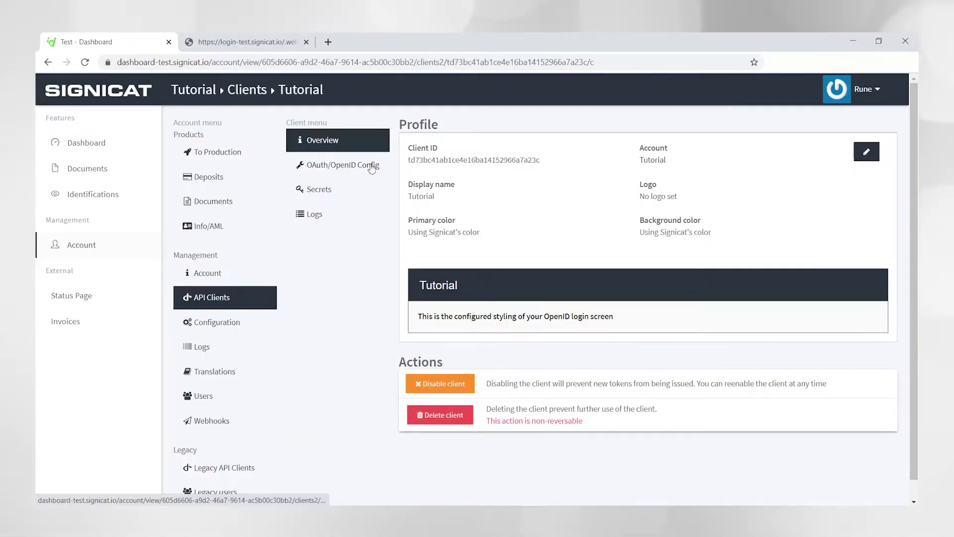
pyautogui.click(371, 168)
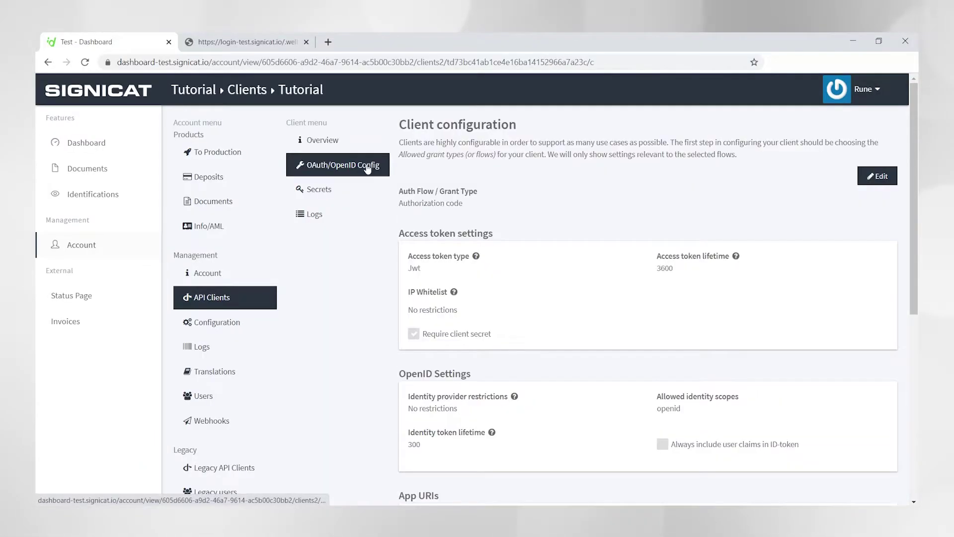
pyautogui.click(869, 178)
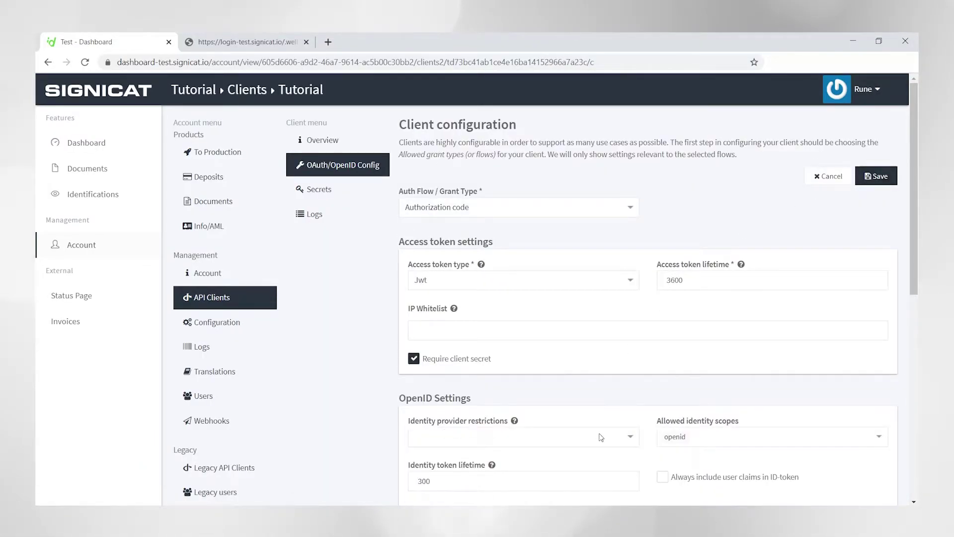
pyautogui.scroll(-3, 603, 492)
pyautogui.click(562, 435)
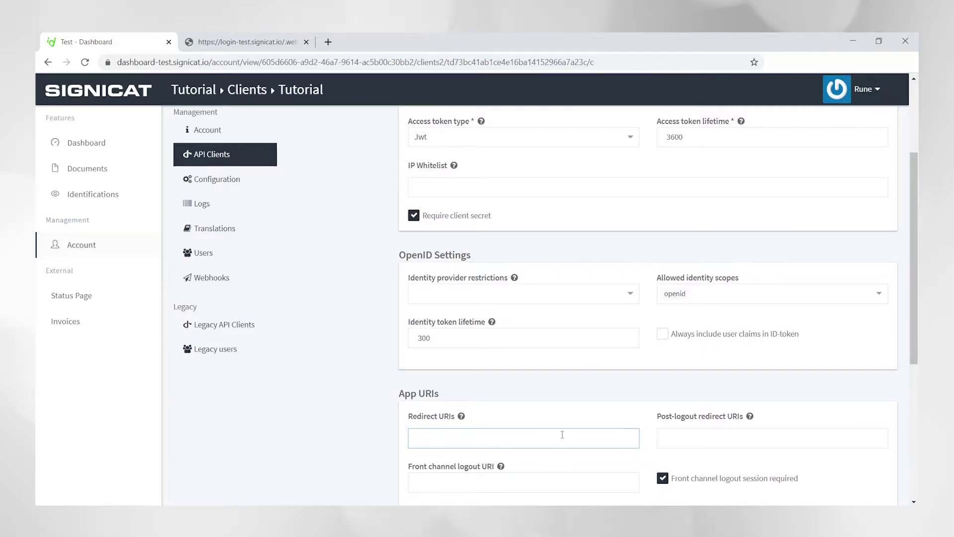
pyautogui.hotkey('ctrl', 'v')
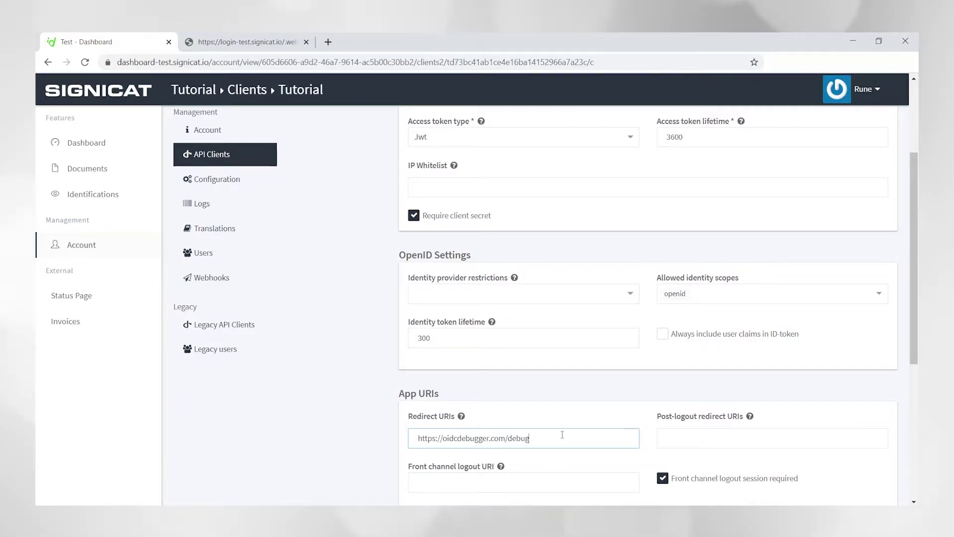
# - Add profile to the allowed identity scopes and save the configuration
pyautogui.click(777, 298)
pyautogui.click(688, 342)
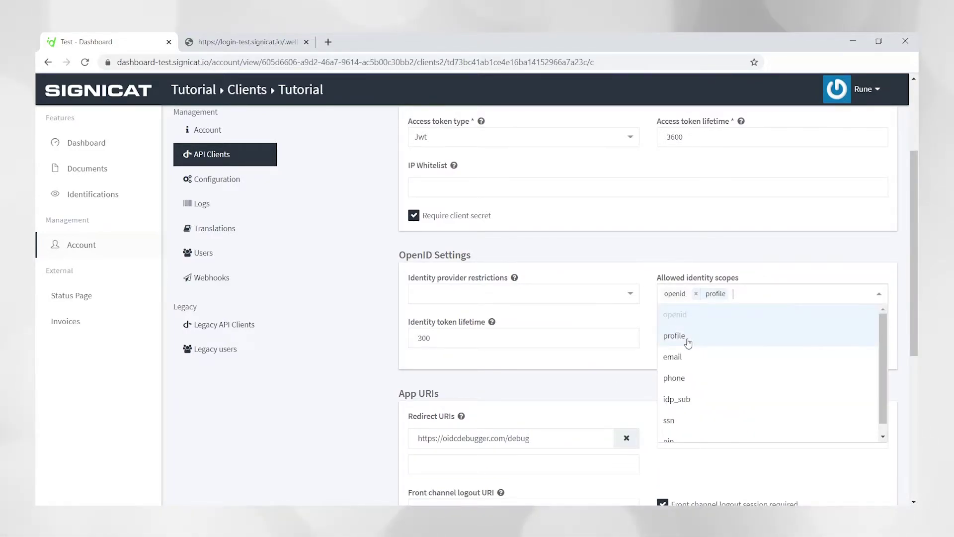
pyautogui.click(594, 330)
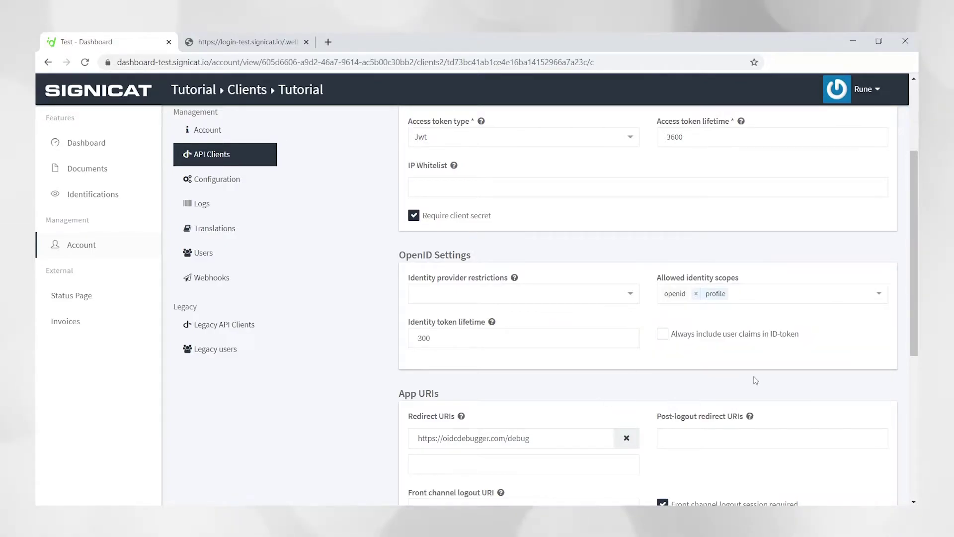
pyautogui.scroll(3, 756, 304)
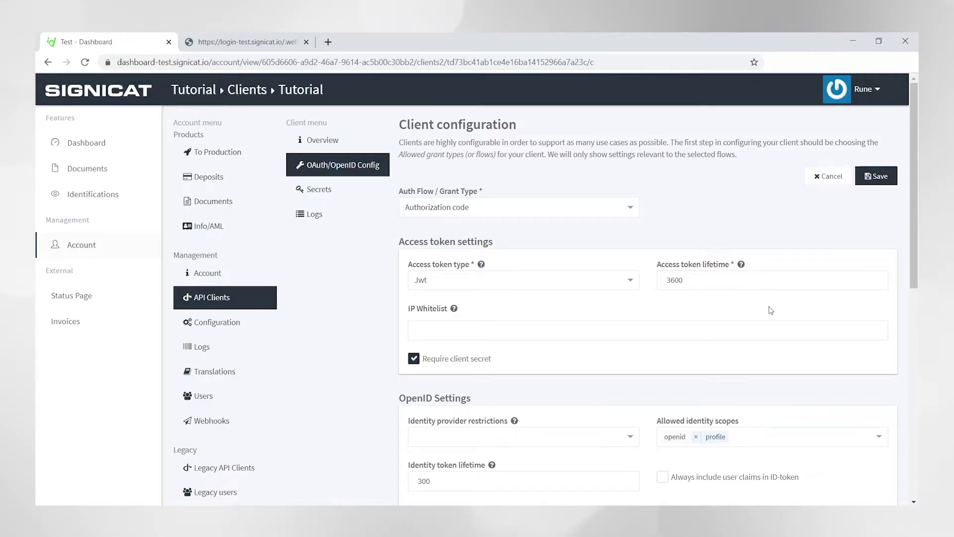
pyautogui.click(876, 177)
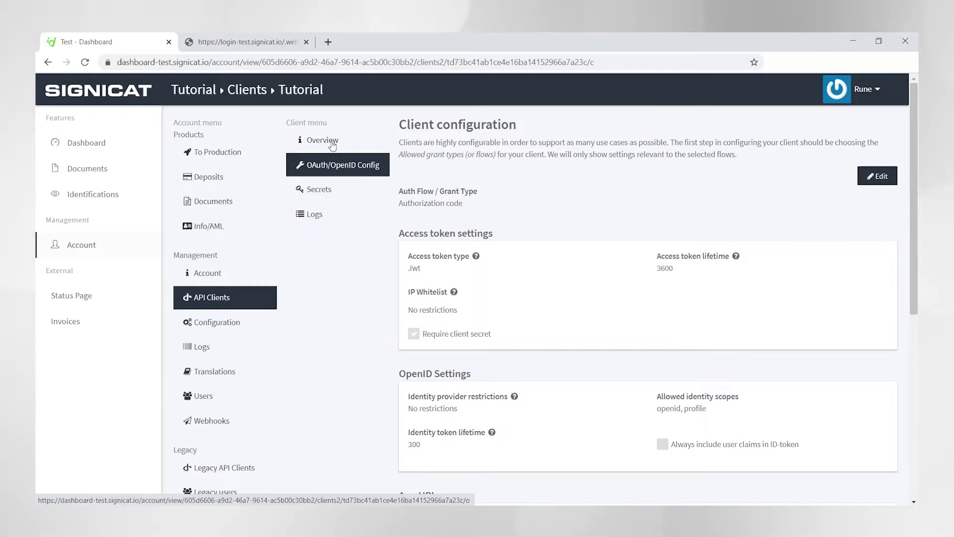
# - Copy the Tutorial client ID into the debugger's Client ID field and send the request
pyautogui.click(333, 144)
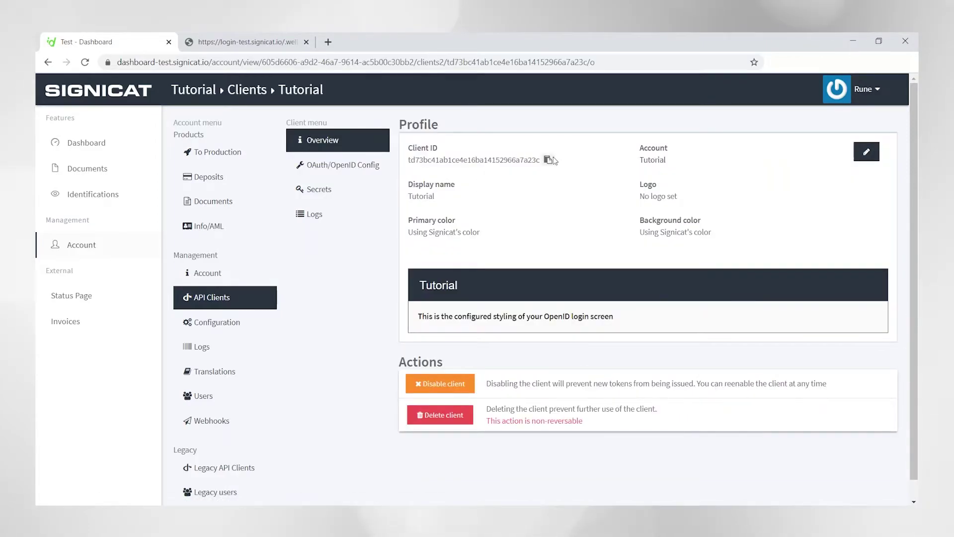
pyautogui.click(547, 160)
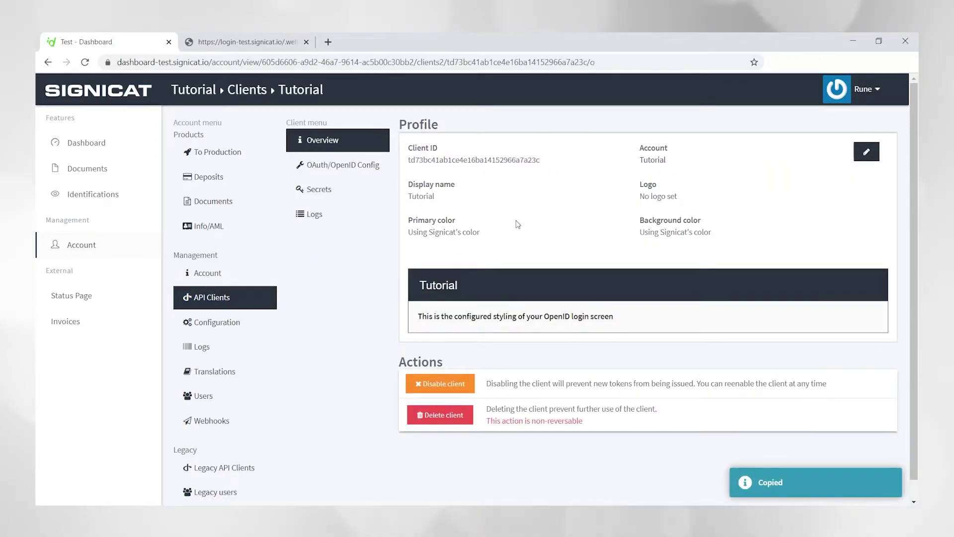
pyautogui.hotkey('alt', 'Tab')
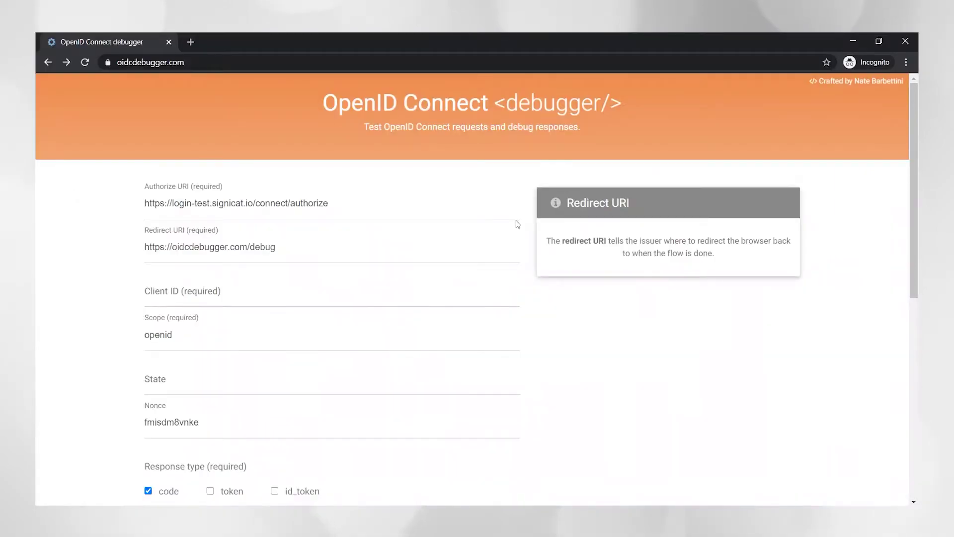
pyautogui.click(261, 292)
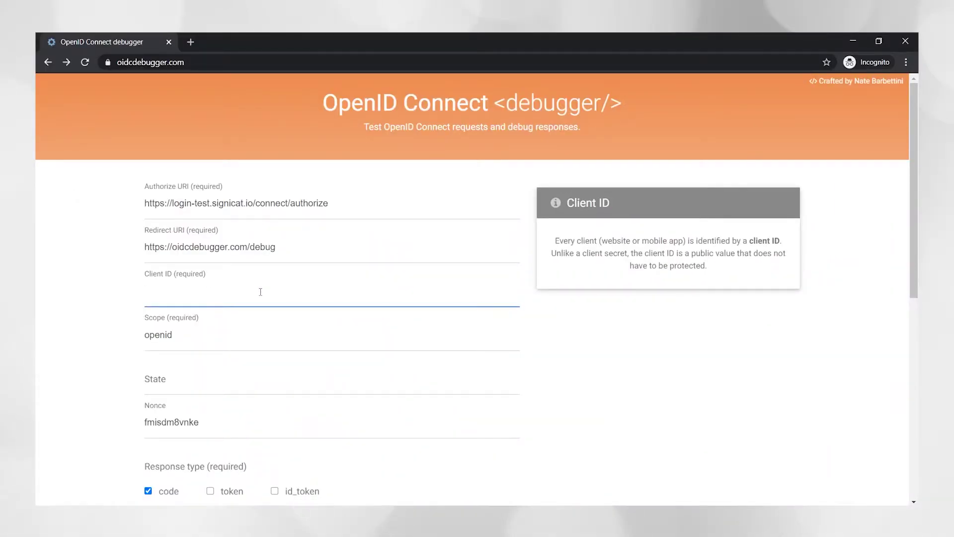
pyautogui.hotkey('ctrl', 'v')
pyautogui.click(48, 391)
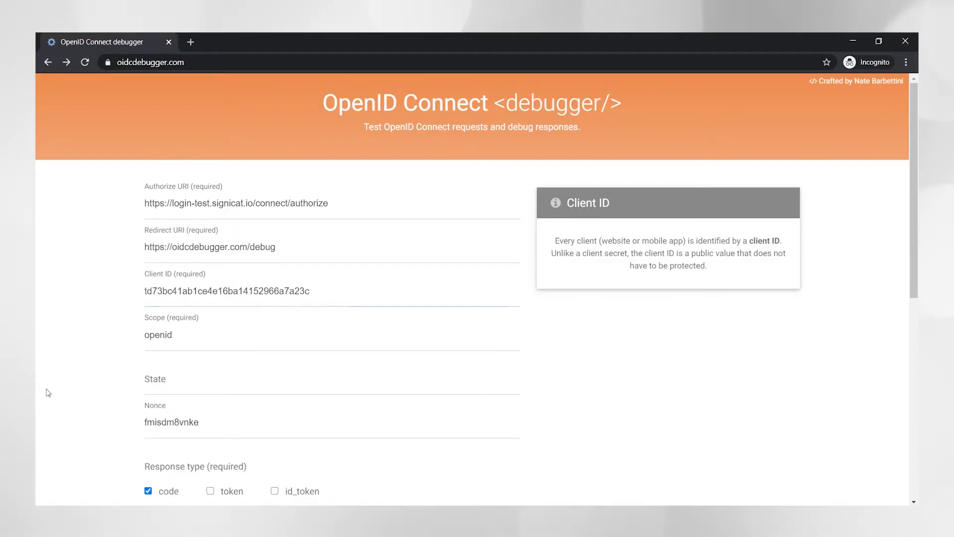
pyautogui.scroll(-8, 48, 392)
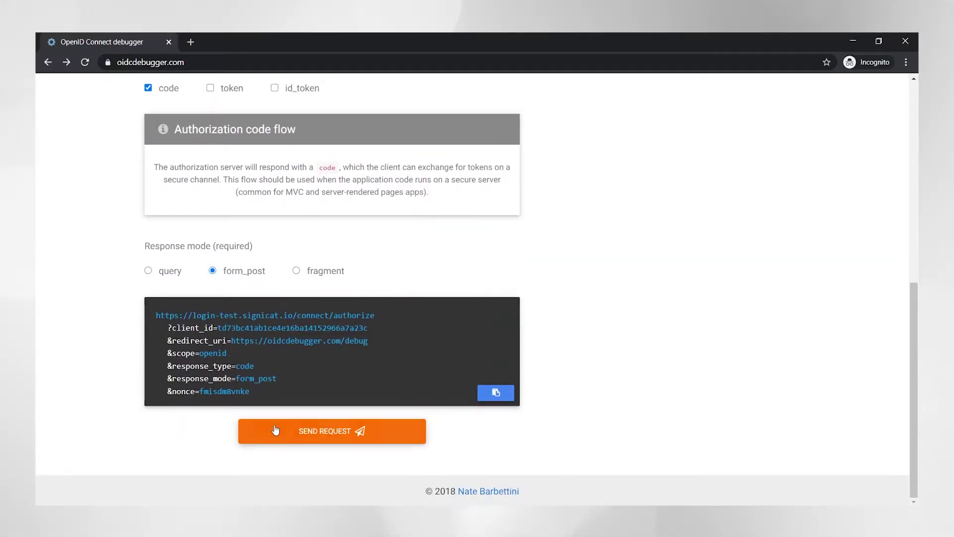
pyautogui.click(326, 433)
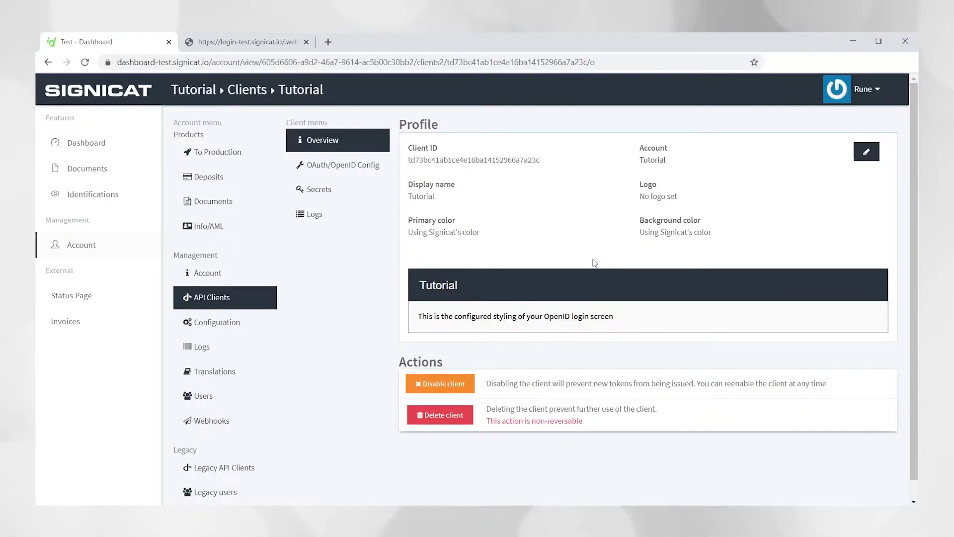
# - Set primary colour blue, background colour red and the cat image logo, then save
pyautogui.click(867, 152)
pyautogui.click(496, 246)
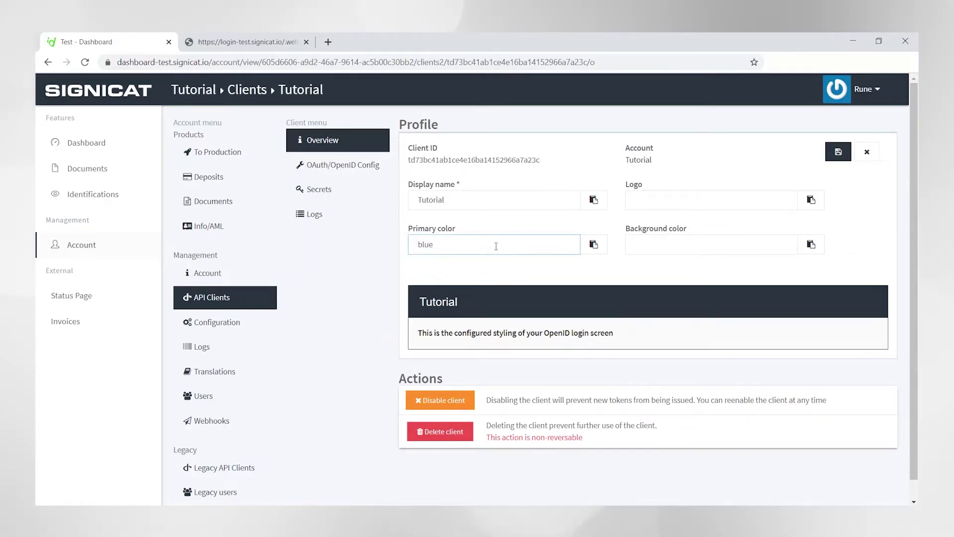
pyautogui.click(668, 245)
pyautogui.write('red')
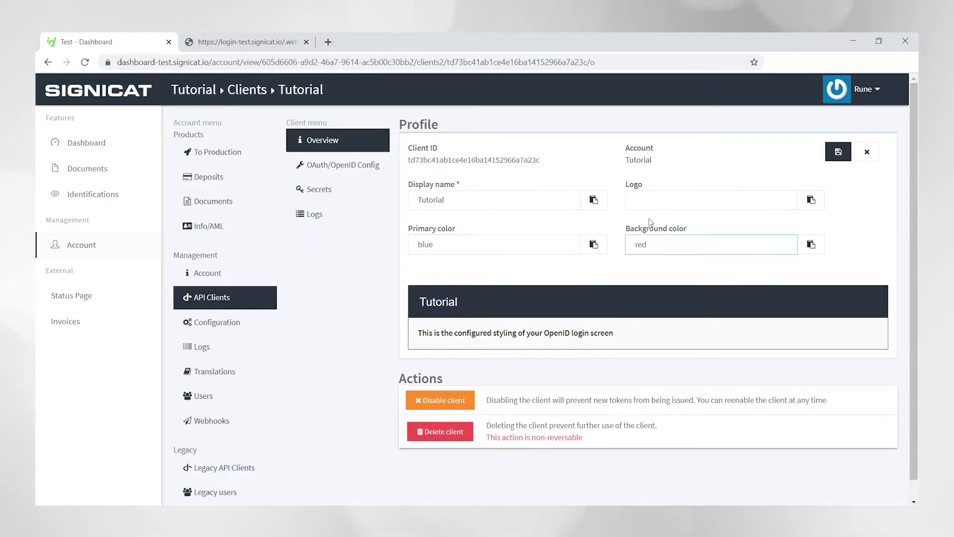
pyautogui.click(650, 203)
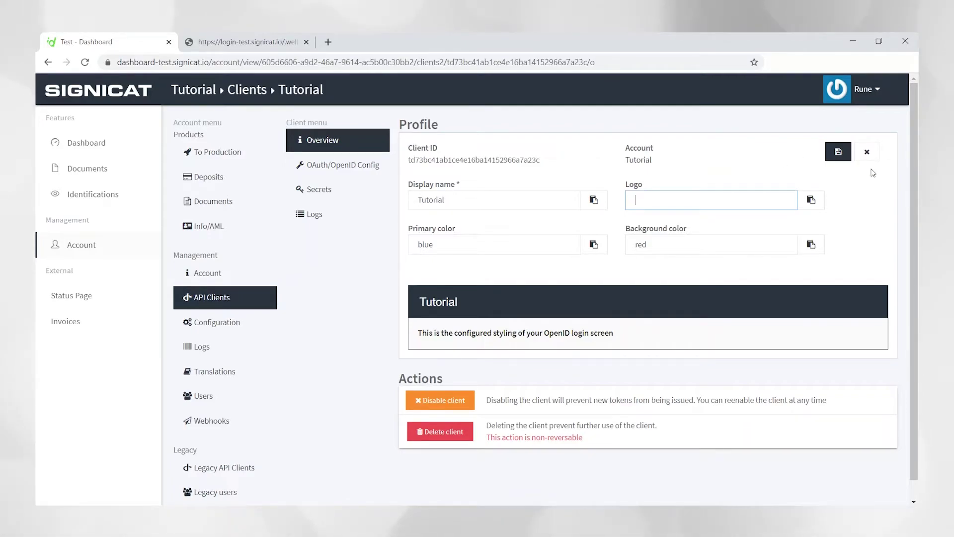
pyautogui.hotkey('ctrl', 'v')
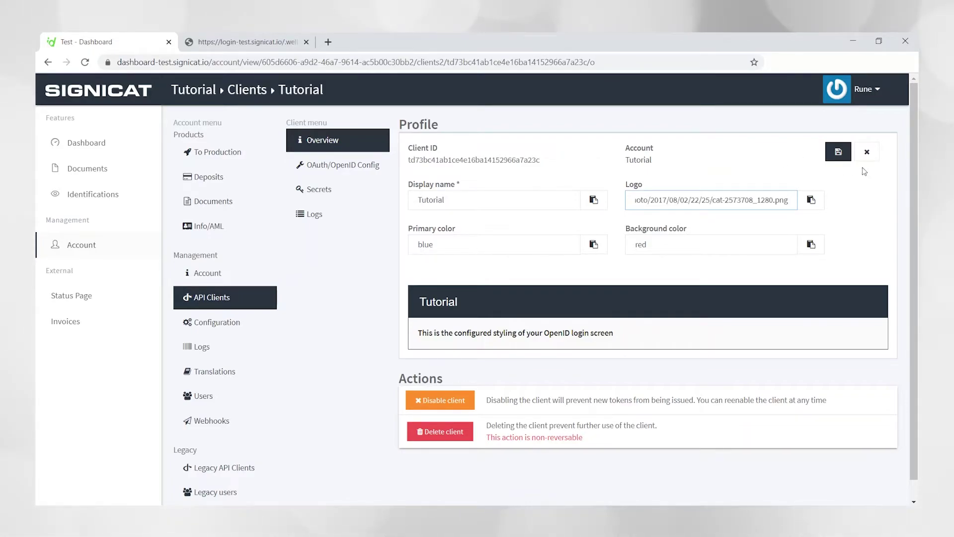
pyautogui.click(839, 153)
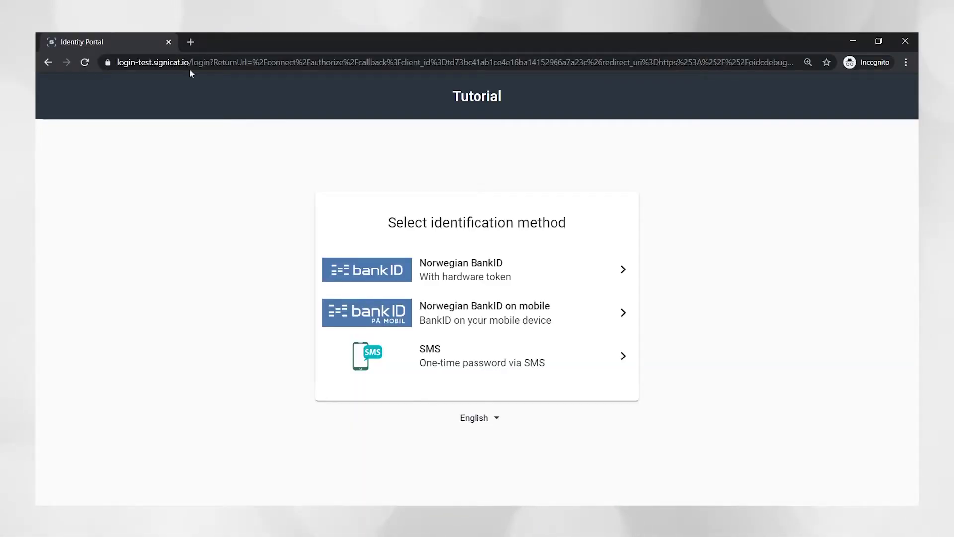
# - Return to the OIDC debugger and resend the authorization request
pyautogui.click(48, 61)
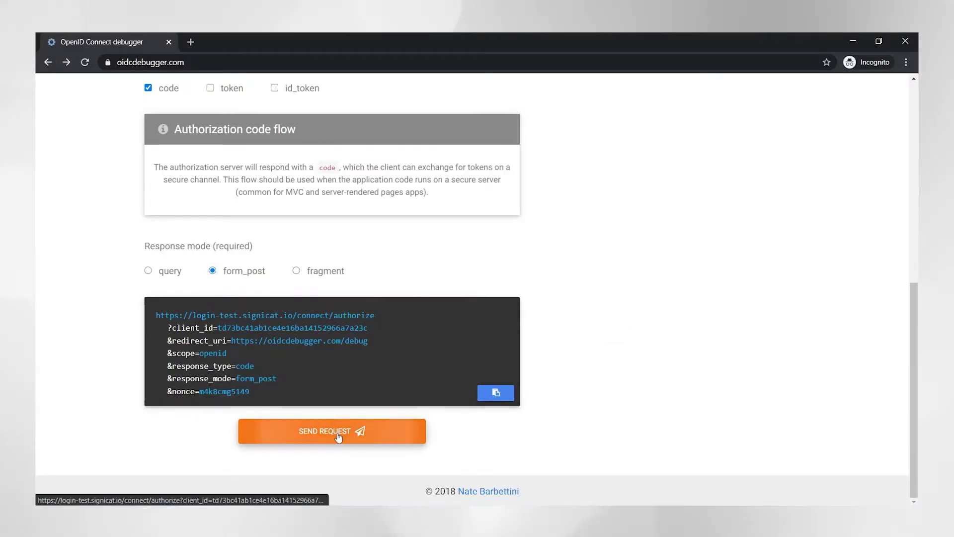
pyautogui.click(339, 438)
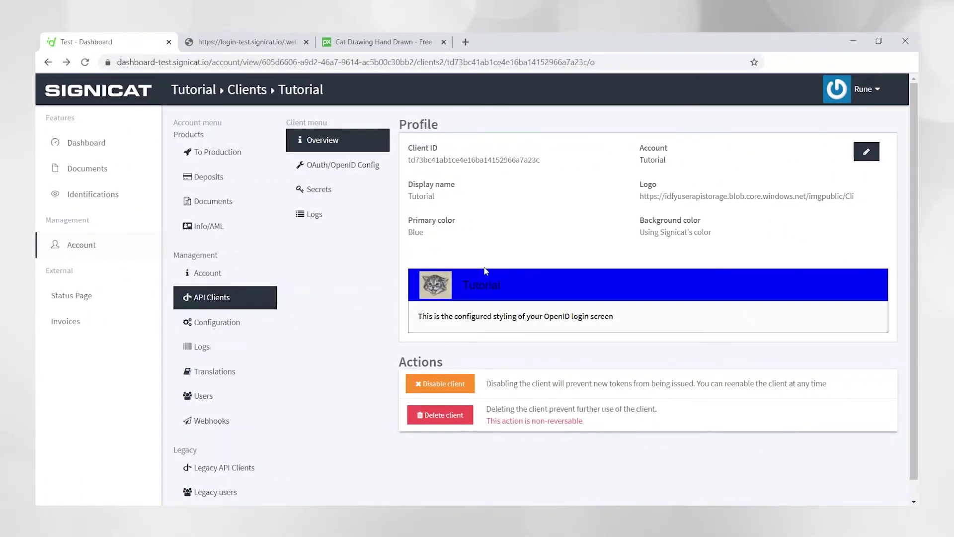
# - Restrict identity providers to no_bankid_netcentric and no_bankid_mobile, save, and resend the request
pyautogui.click(362, 167)
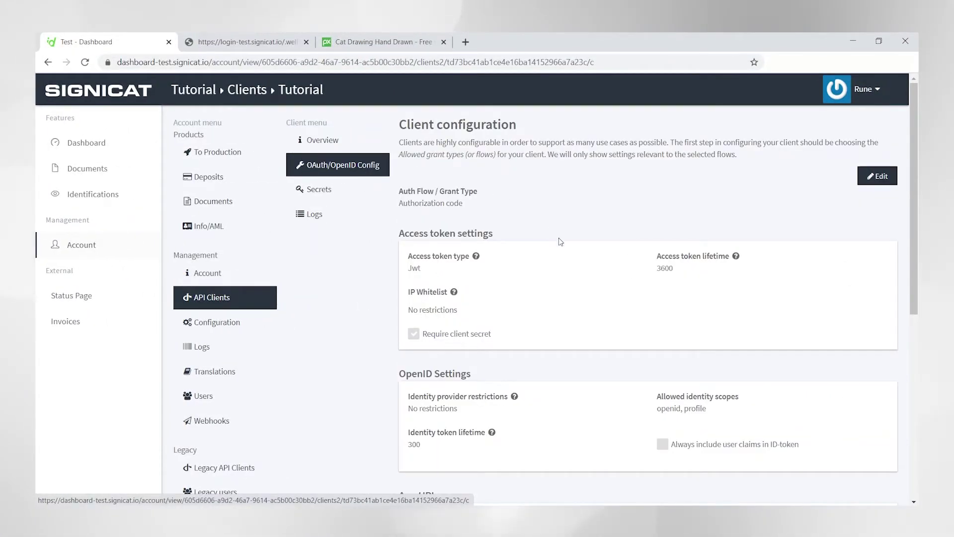
pyautogui.click(876, 175)
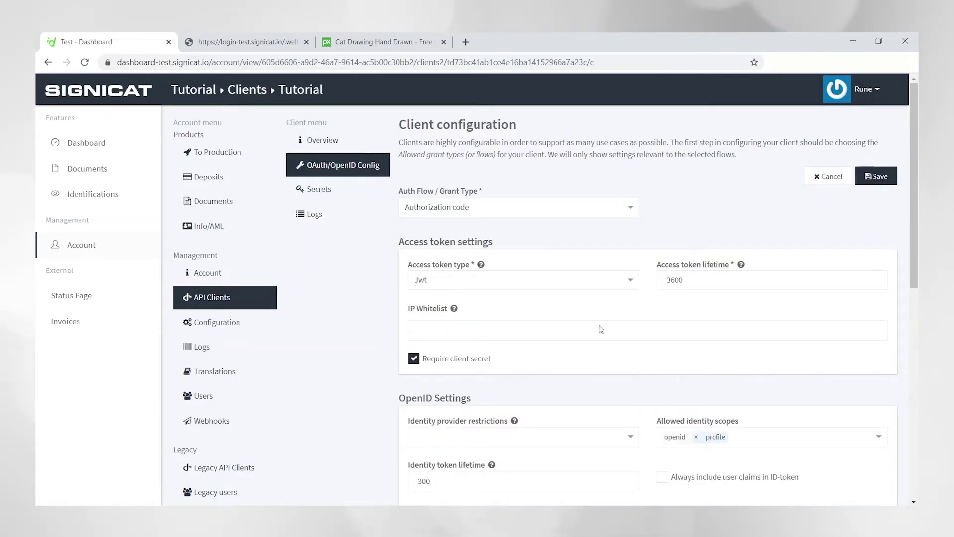
pyautogui.scroll(-1, 569, 372)
pyautogui.click(570, 393)
pyautogui.rightClick(570, 392)
pyautogui.click(479, 265)
pyautogui.click(478, 265)
pyautogui.click(473, 290)
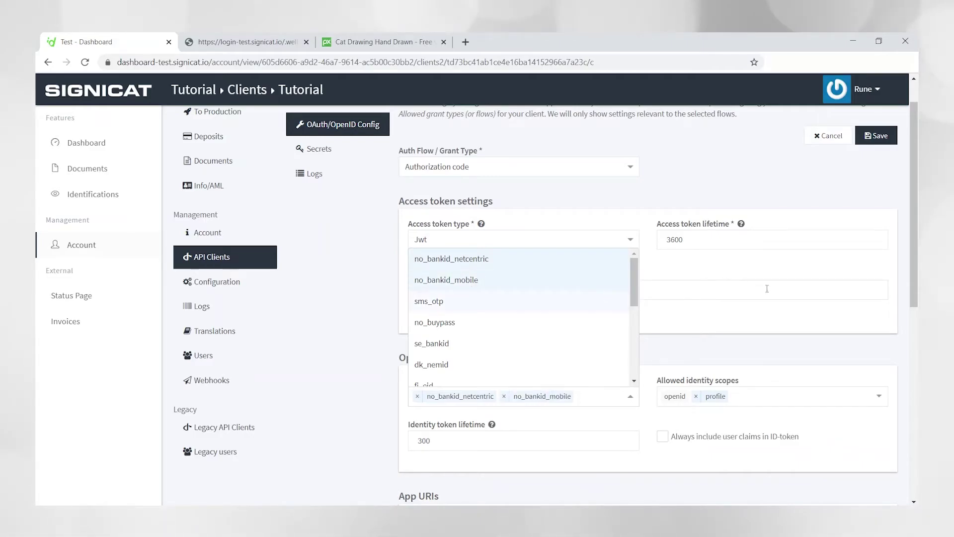
pyautogui.click(782, 345)
pyautogui.click(876, 136)
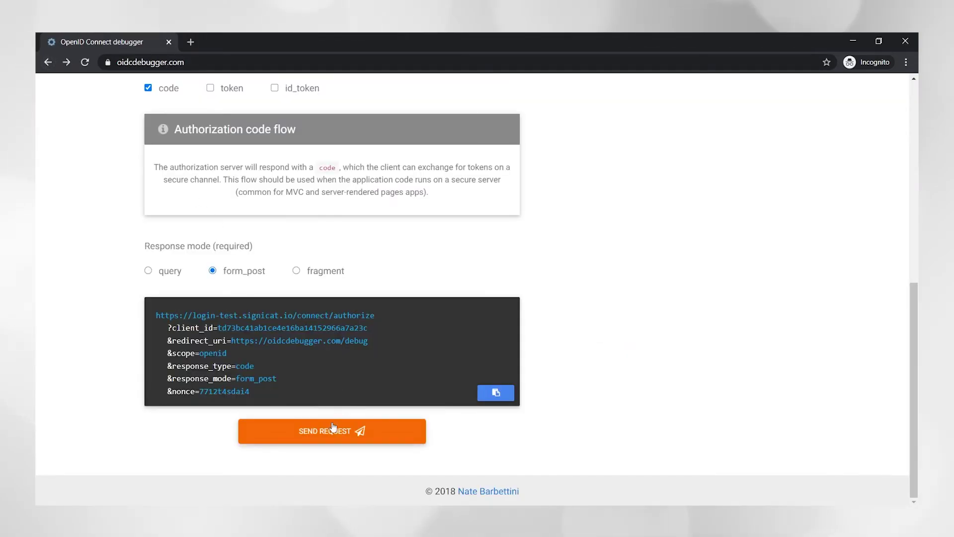
pyautogui.click(324, 437)
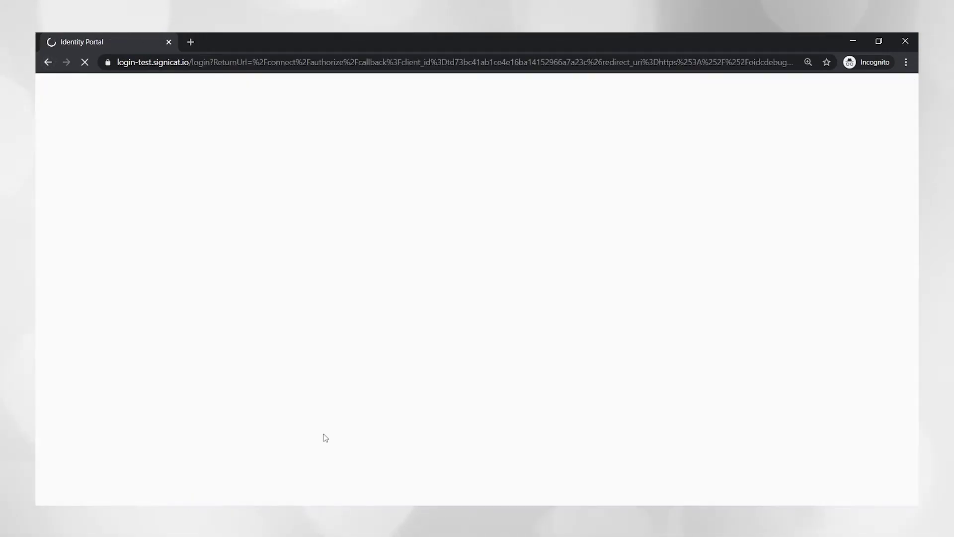